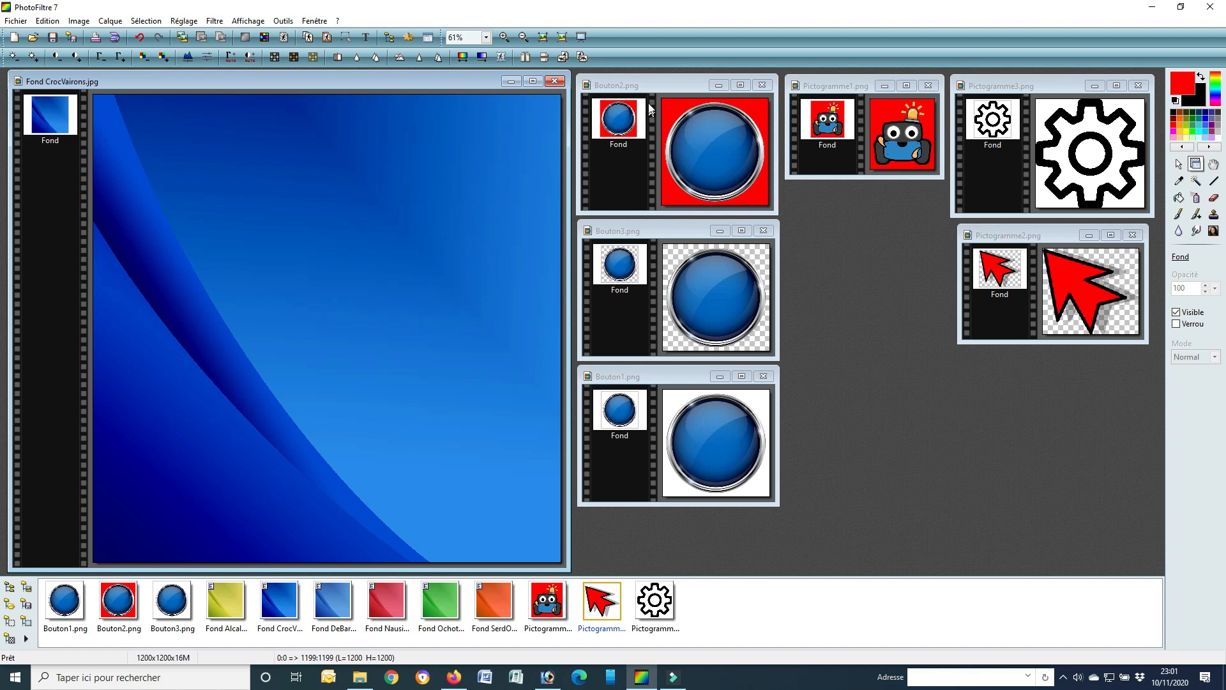
Step: Copy the Bouton2.png image into Fond CrocVairons.jpg as a new layer and move it to the background's upper-left corner
click(668, 85)
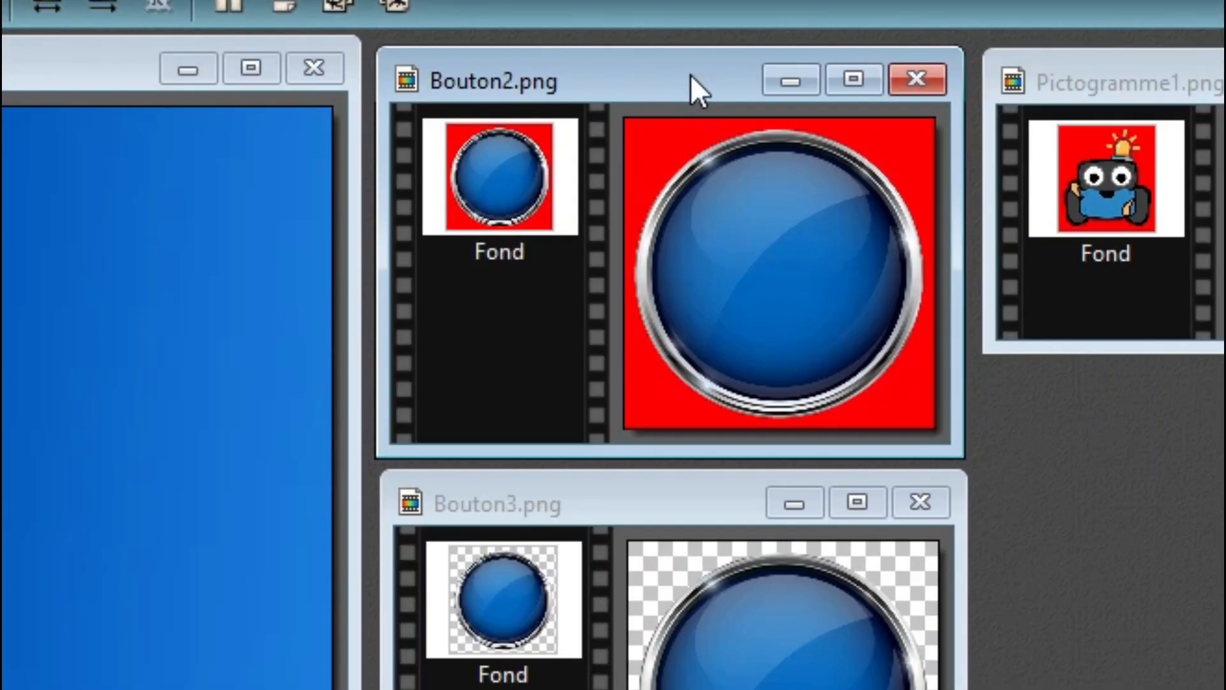
right_click(685, 85)
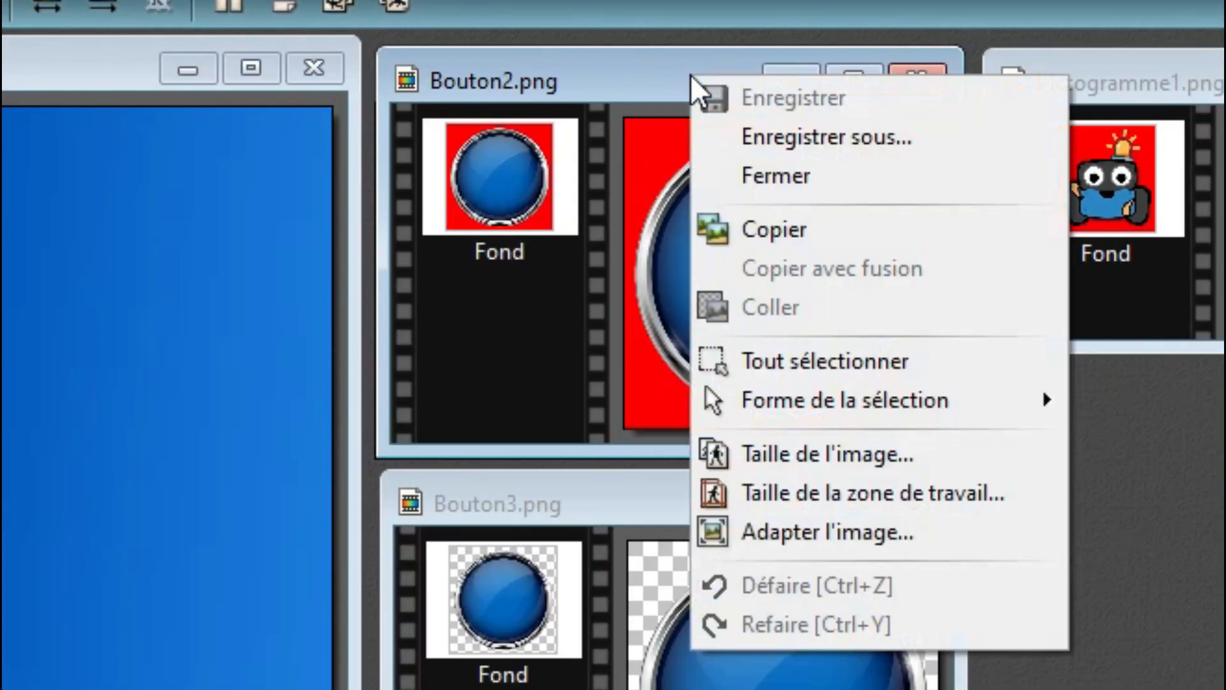
click(787, 234)
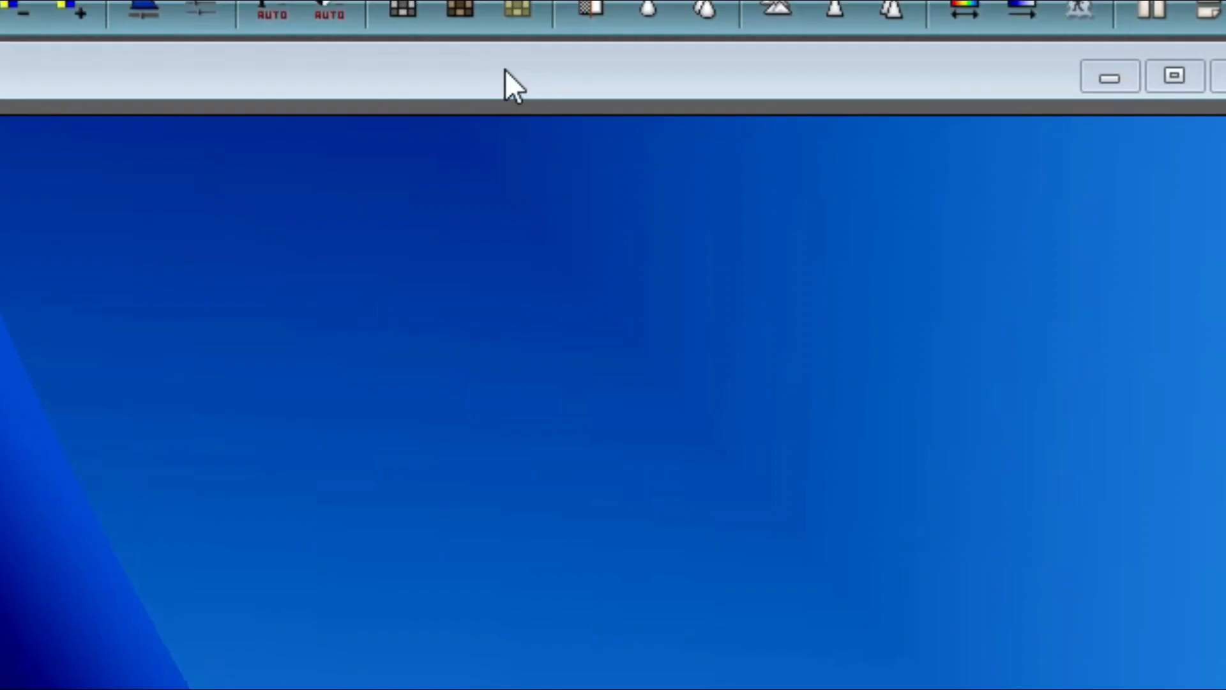
click(309, 78)
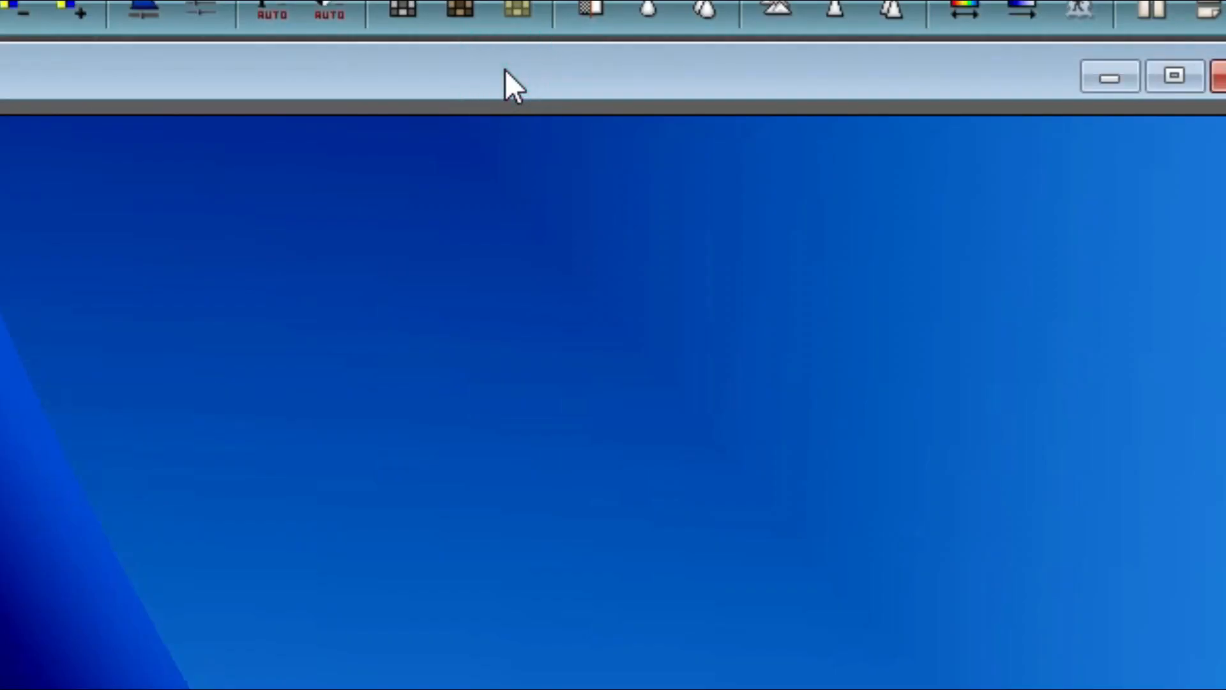
right_click(505, 70)
click(579, 318)
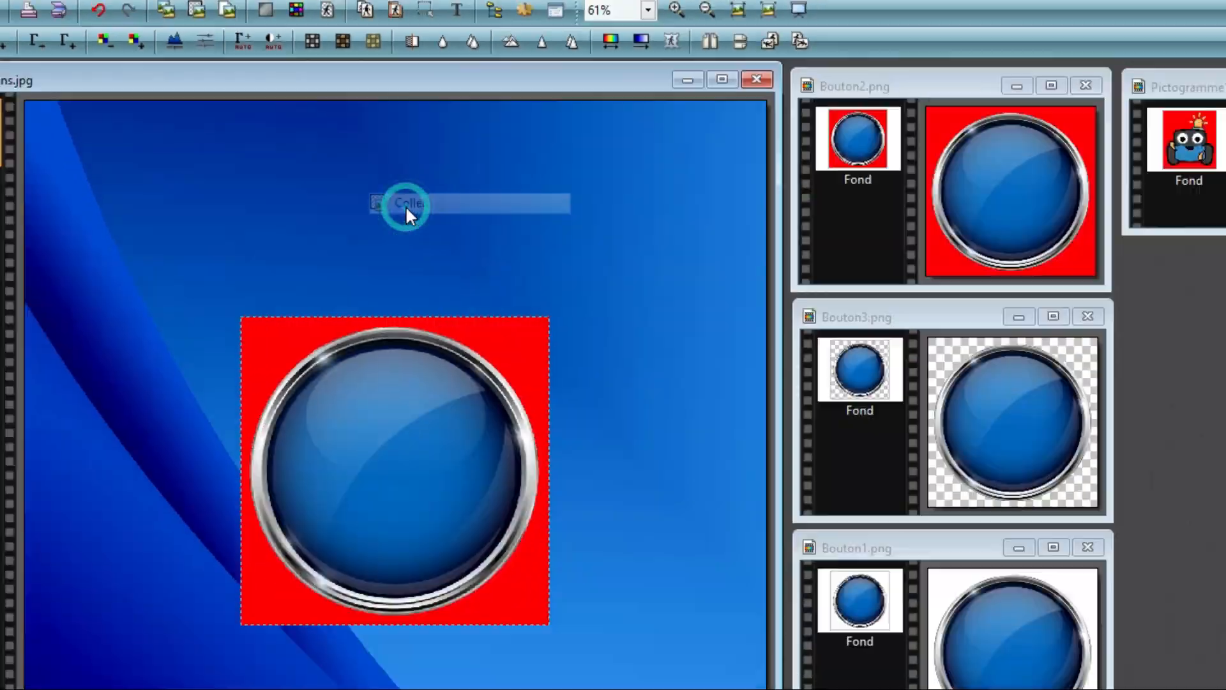
drag(335, 327, 218, 210)
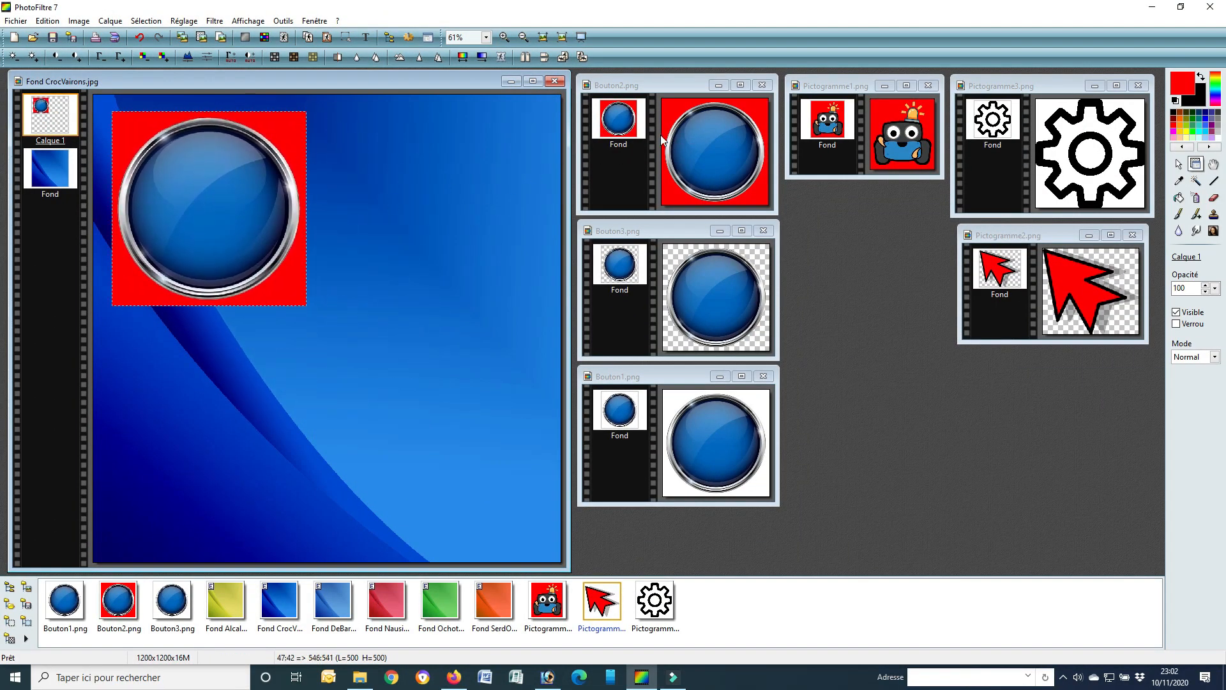
Step: Copy the transparent Bouton3.png image into Fond CrocVairons.jpg and place it in the upper-right area, beside the red-backed button
click(681, 231)
right_click(681, 229)
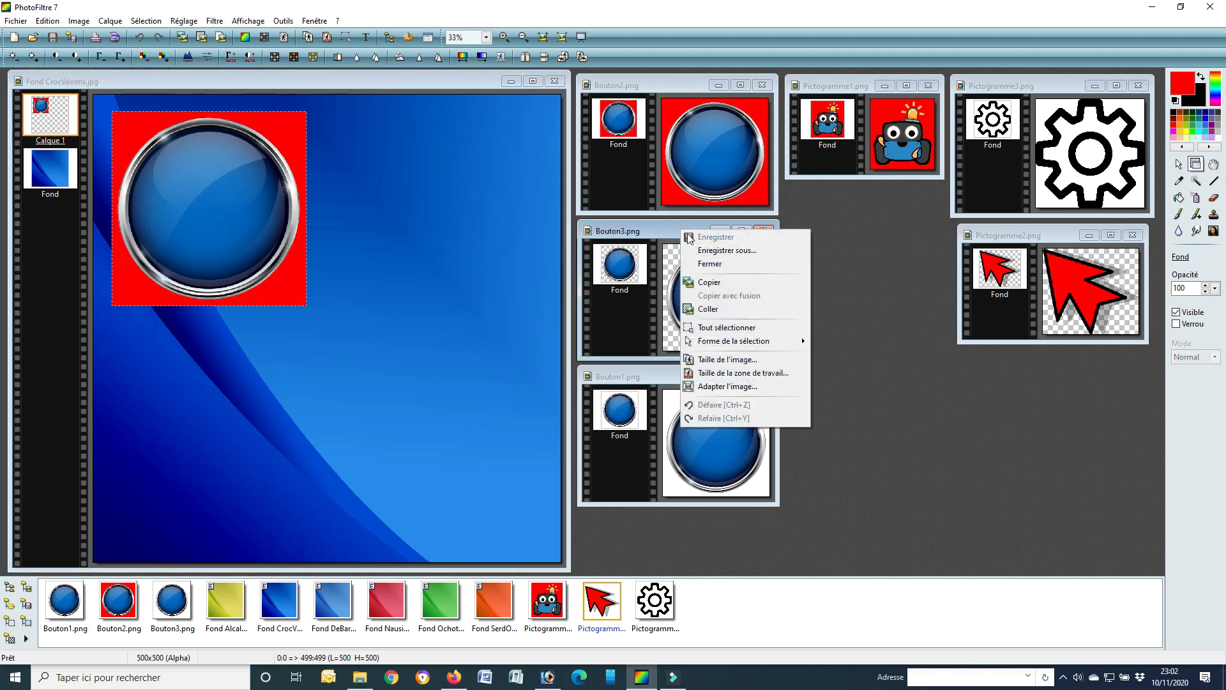
click(719, 284)
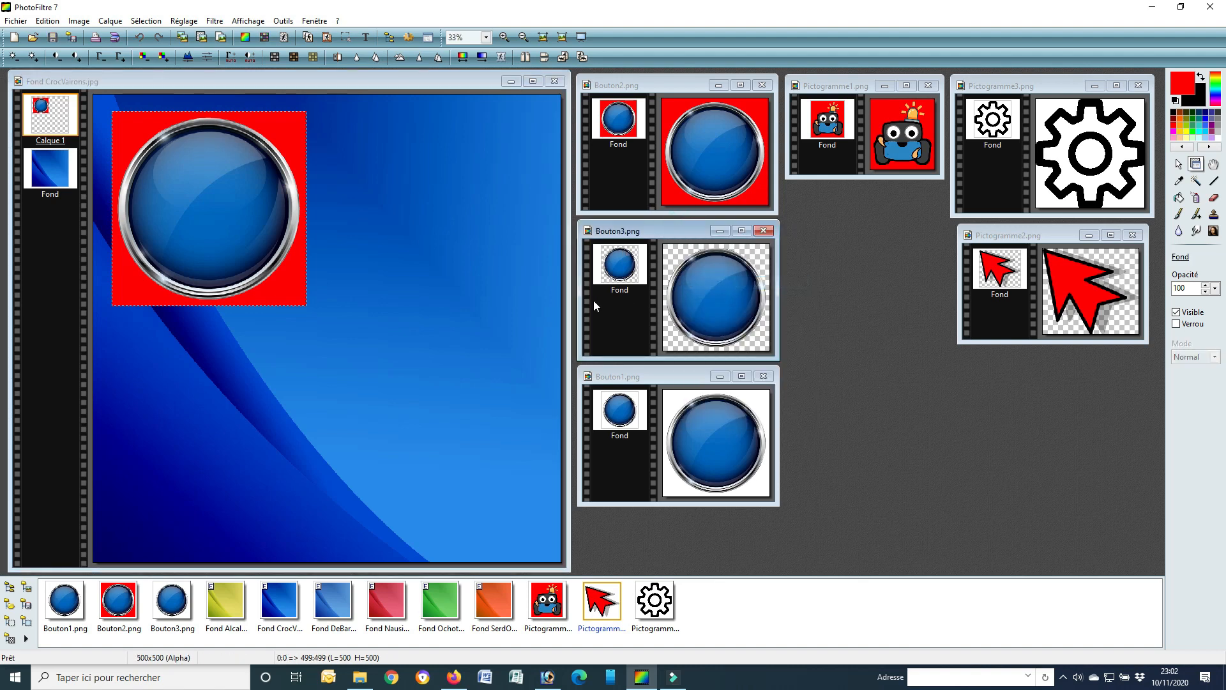
click(373, 83)
right_click(373, 83)
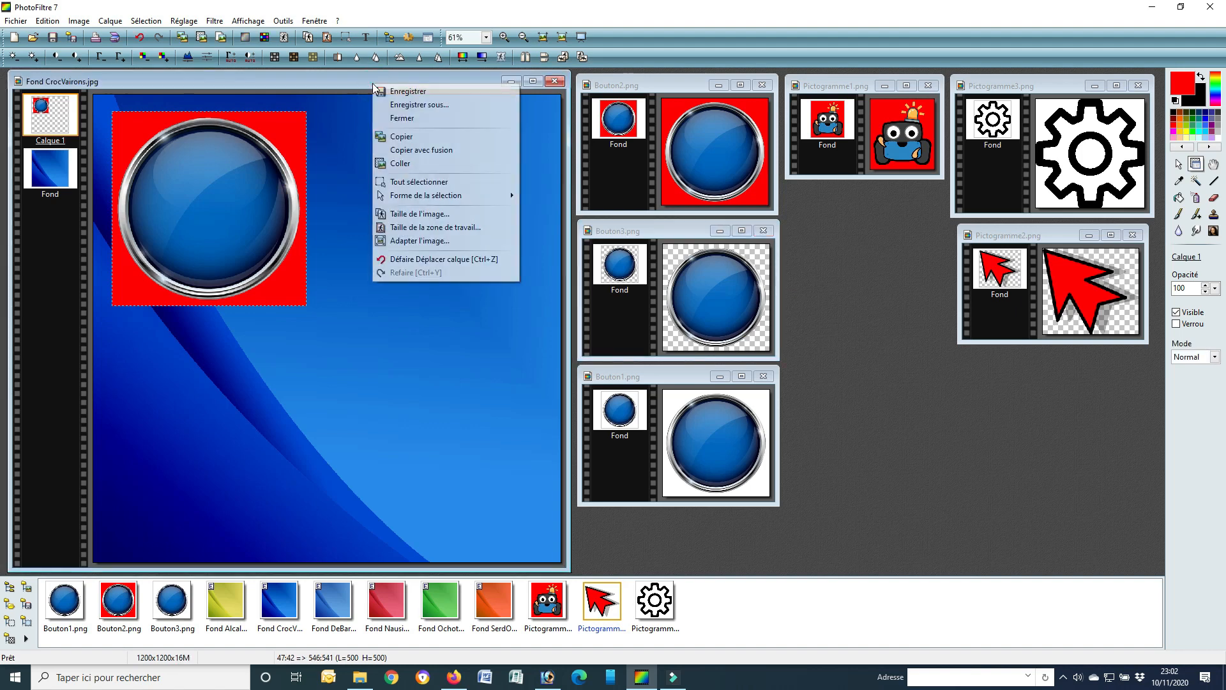
click(413, 171)
drag(367, 263, 438, 204)
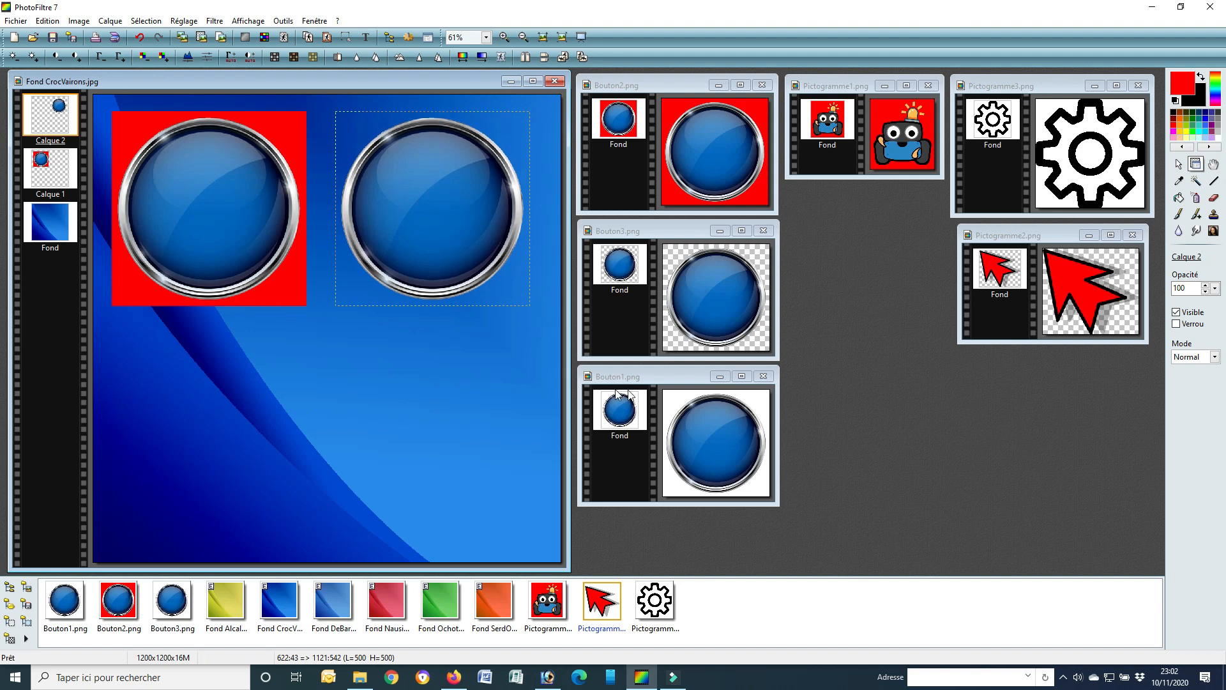
Step: Copy the white-backed Bouton1.png image into Fond CrocVairons.jpg and place it centred below the other two buttons
click(687, 382)
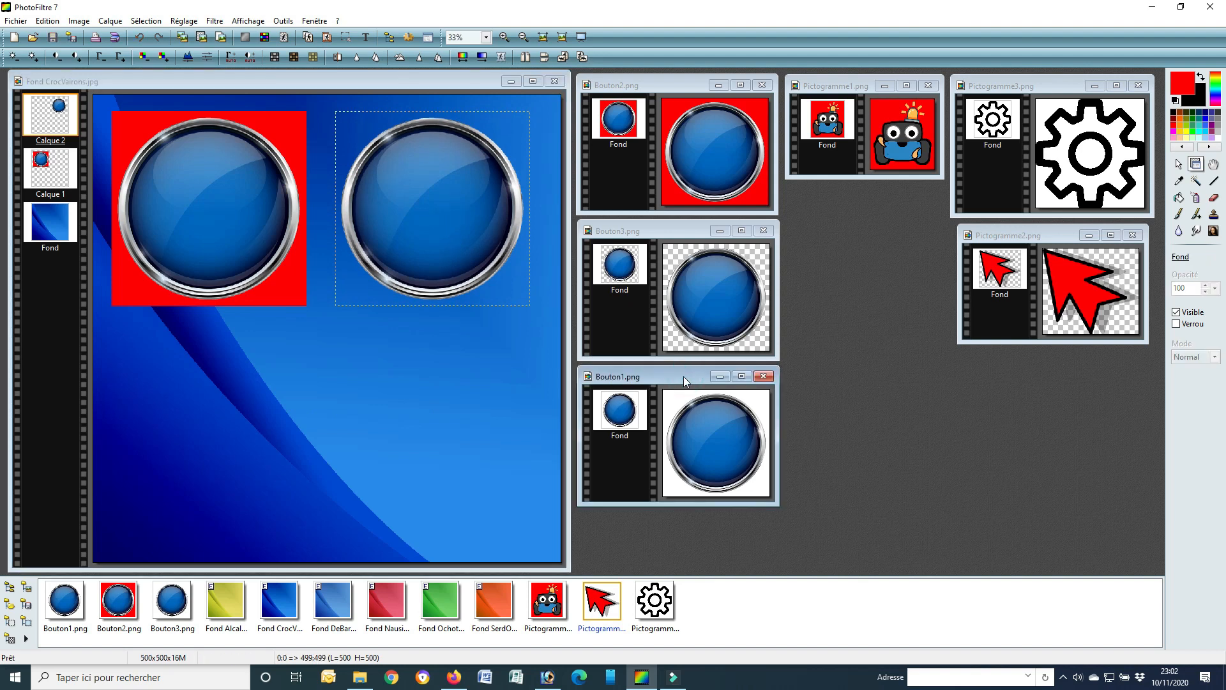
right_click(677, 374)
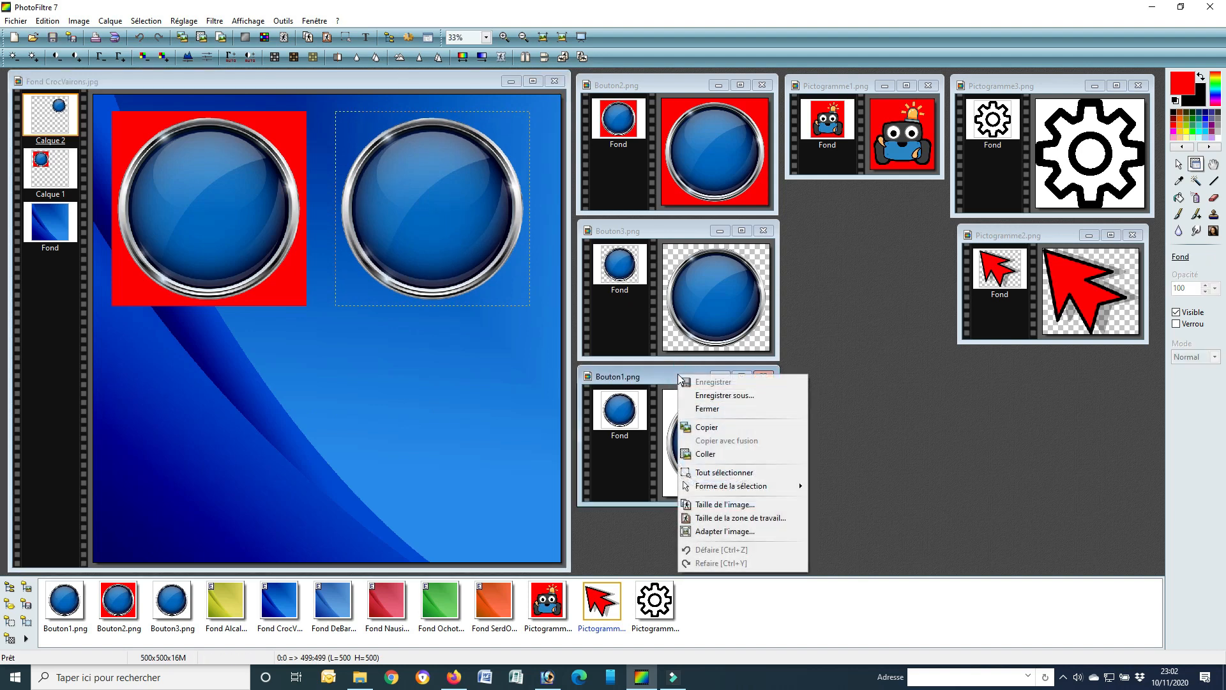
click(718, 425)
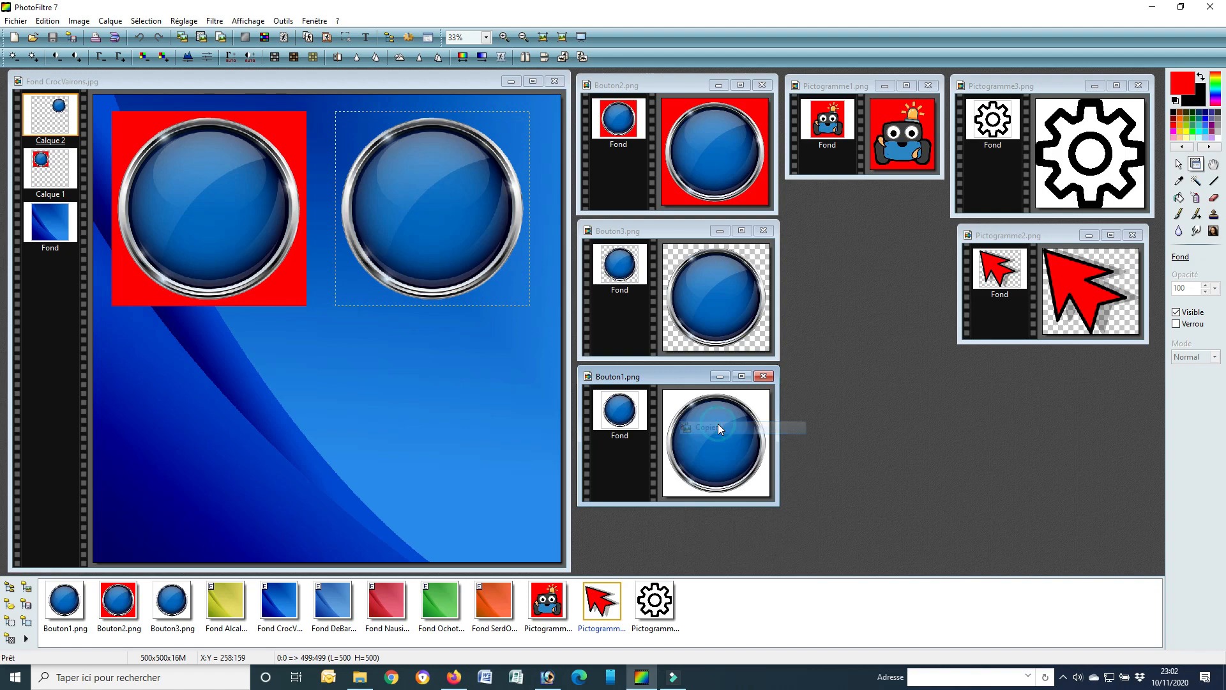
click(336, 85)
right_click(335, 82)
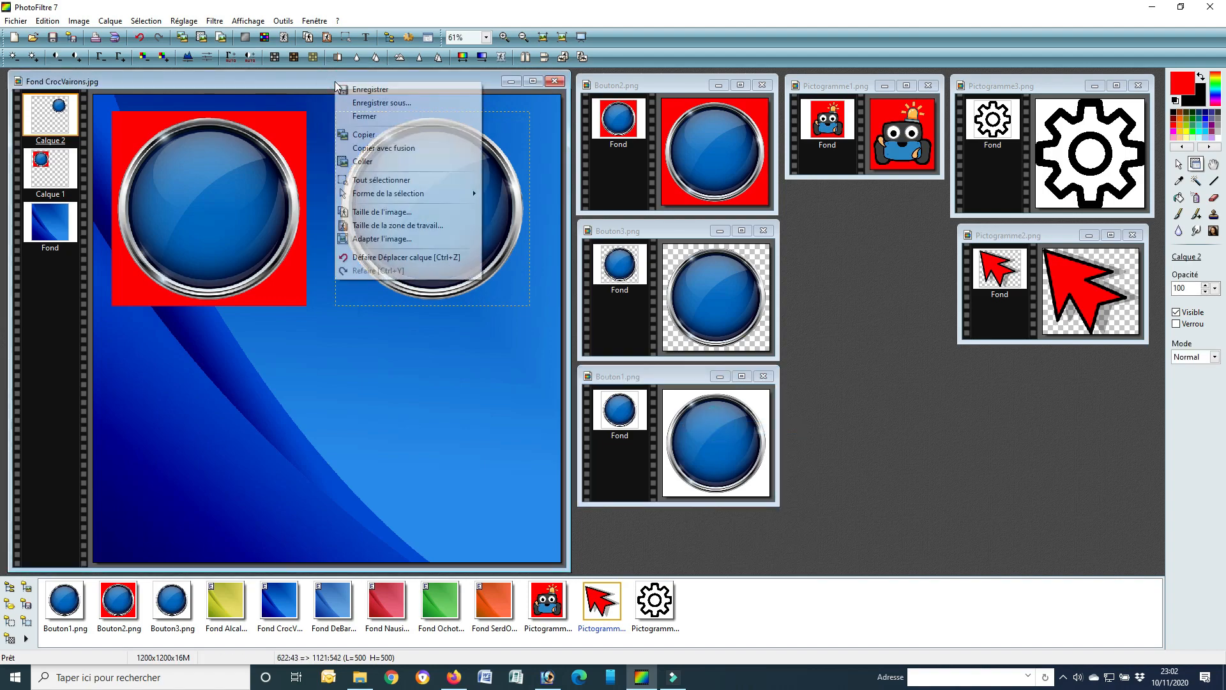
click(374, 163)
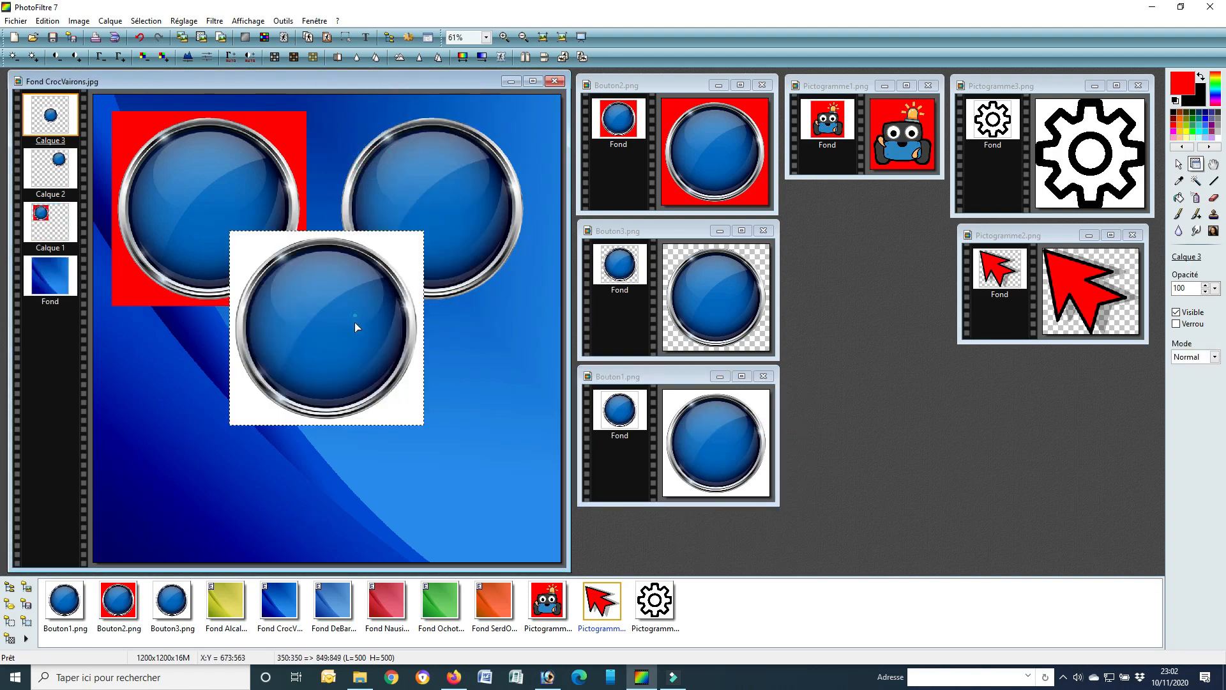
drag(356, 328, 351, 428)
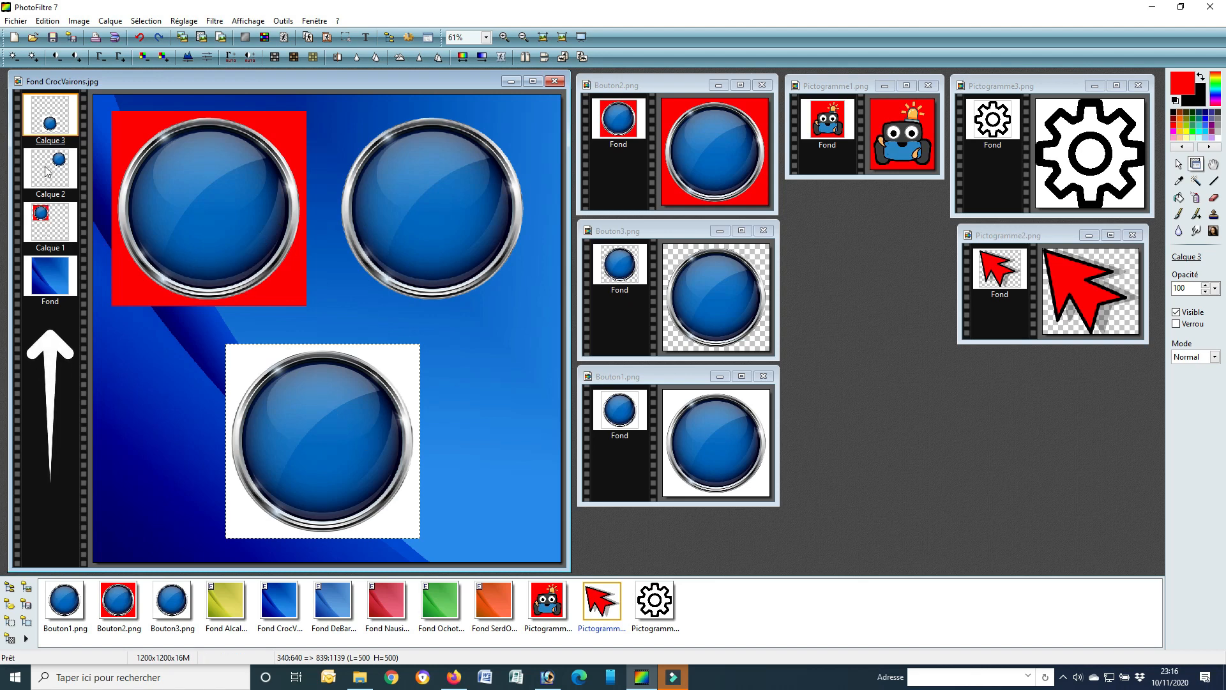
Step: Shift the red-backed and transparent buttons slightly down and right, and the white-backed button slightly right
click(50, 221)
drag(207, 202, 227, 213)
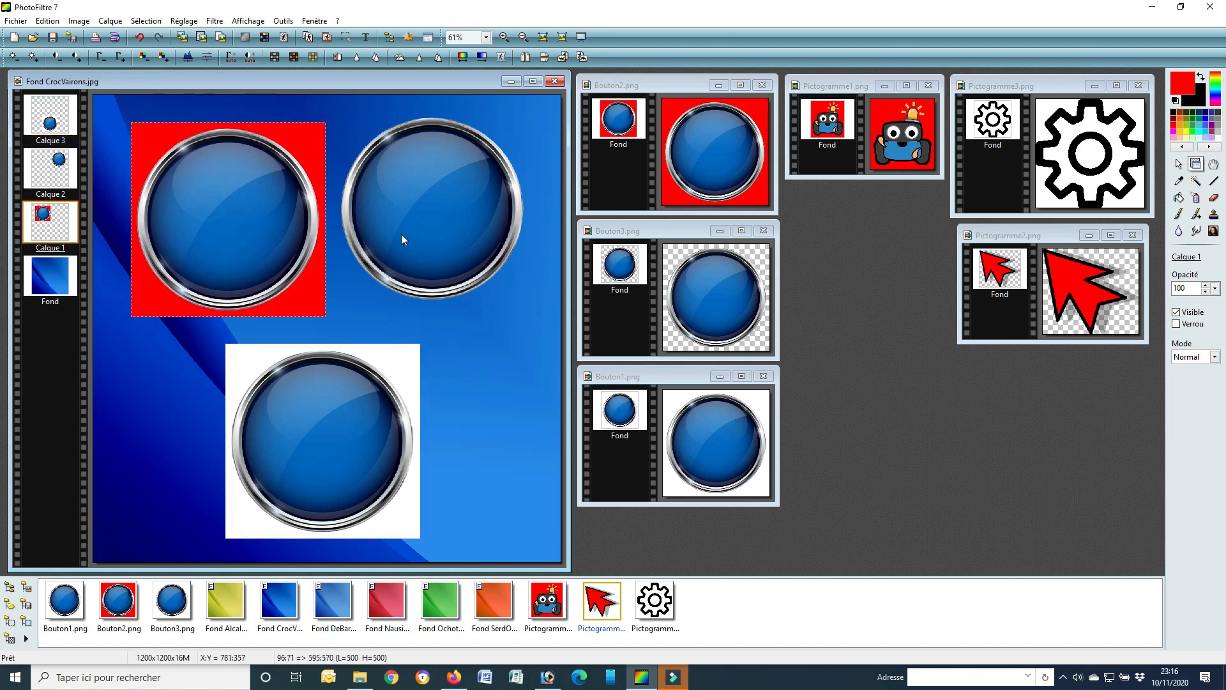
drag(402, 234, 423, 251)
drag(331, 414, 350, 415)
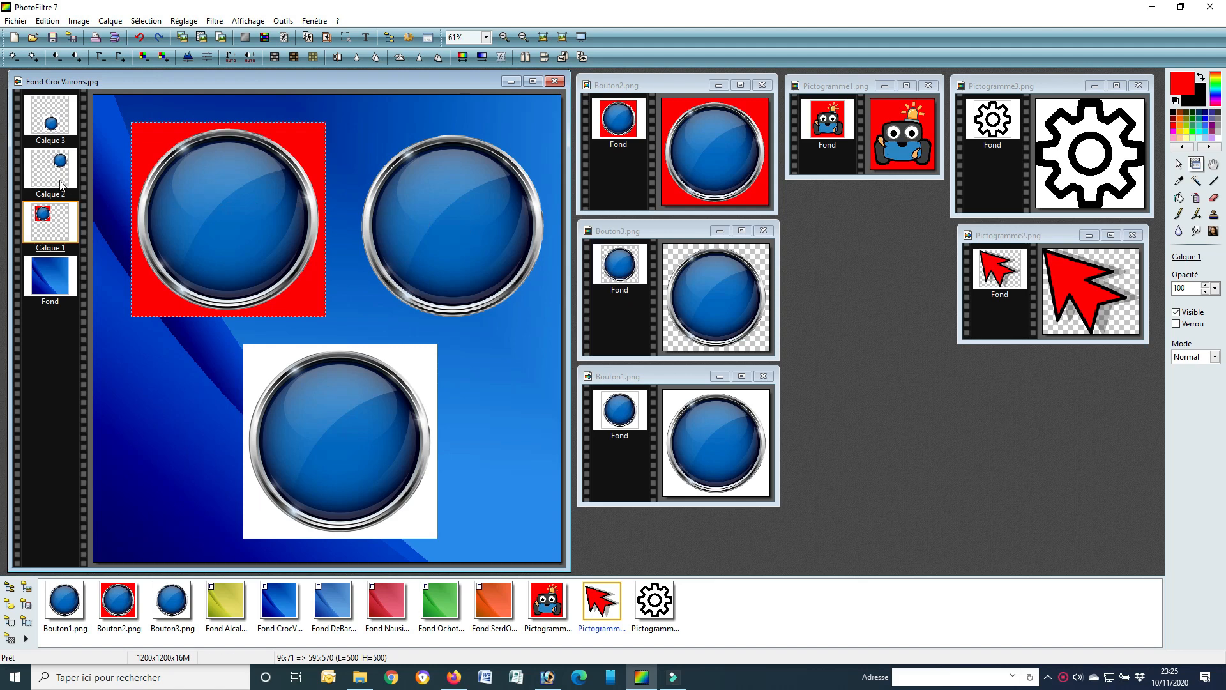
Step: Move the transparent button over the red-backed one, and the white-backed button up so it overlaps both
drag(461, 212, 339, 212)
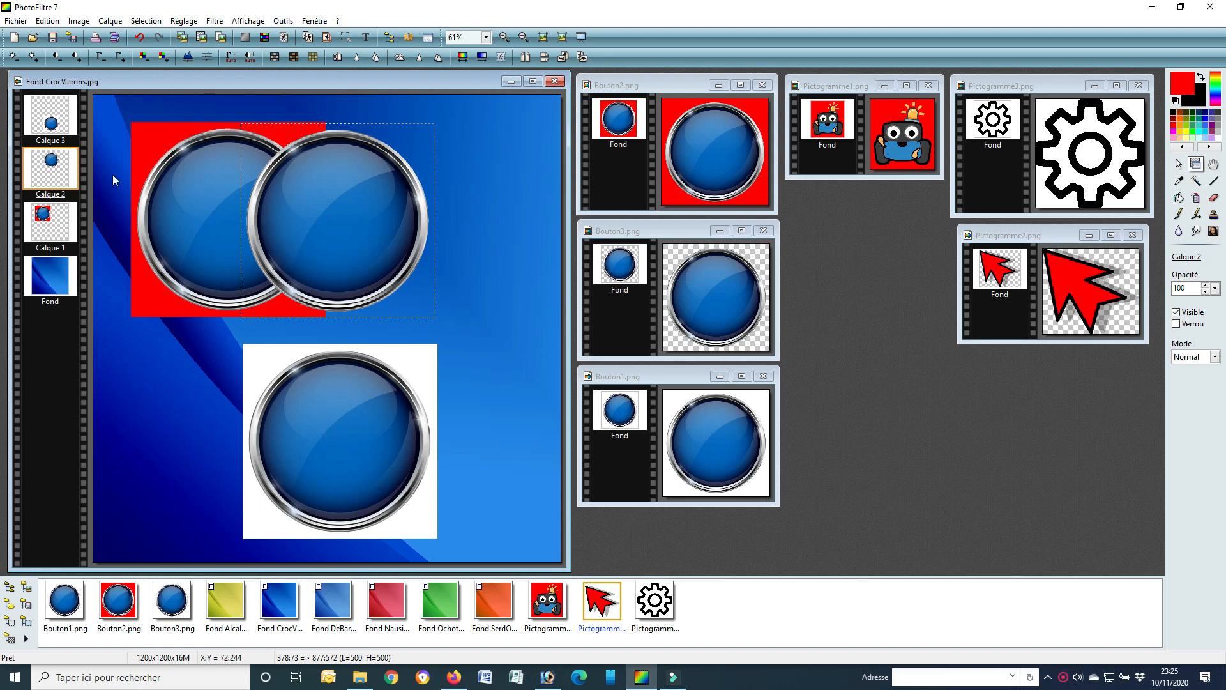
drag(336, 437, 280, 323)
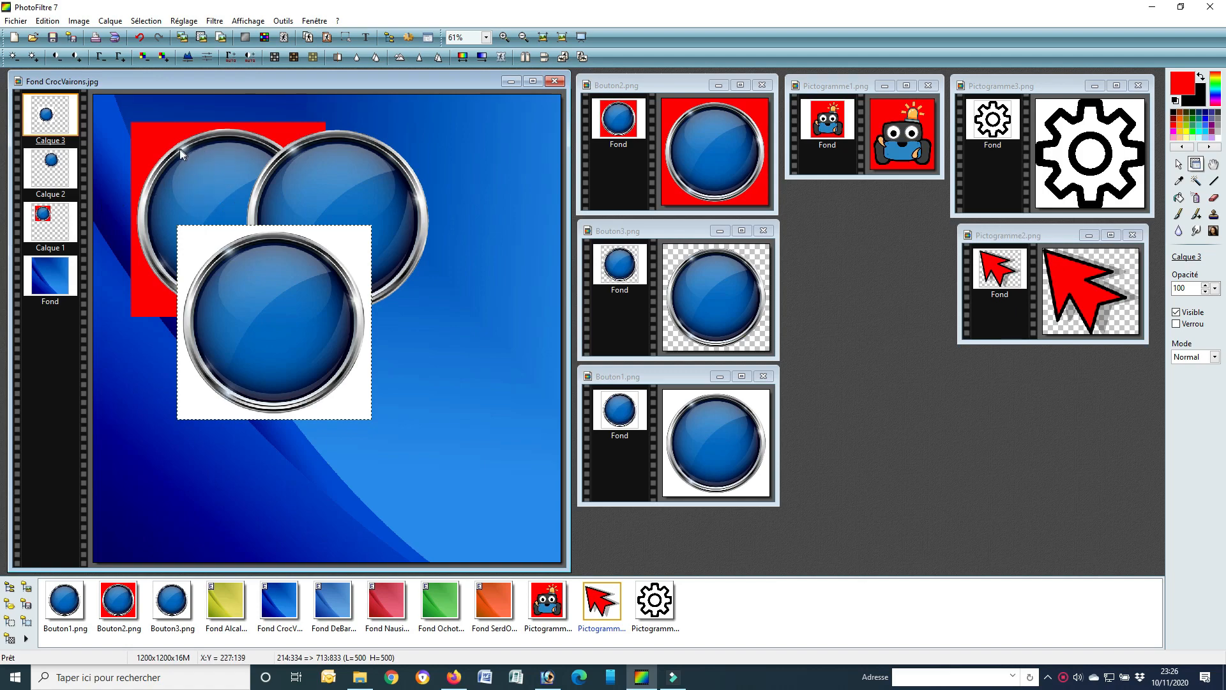
Step: Bring layer Calque 1 to the top of the layer stack, followed by Calque 2 above it
click(60, 236)
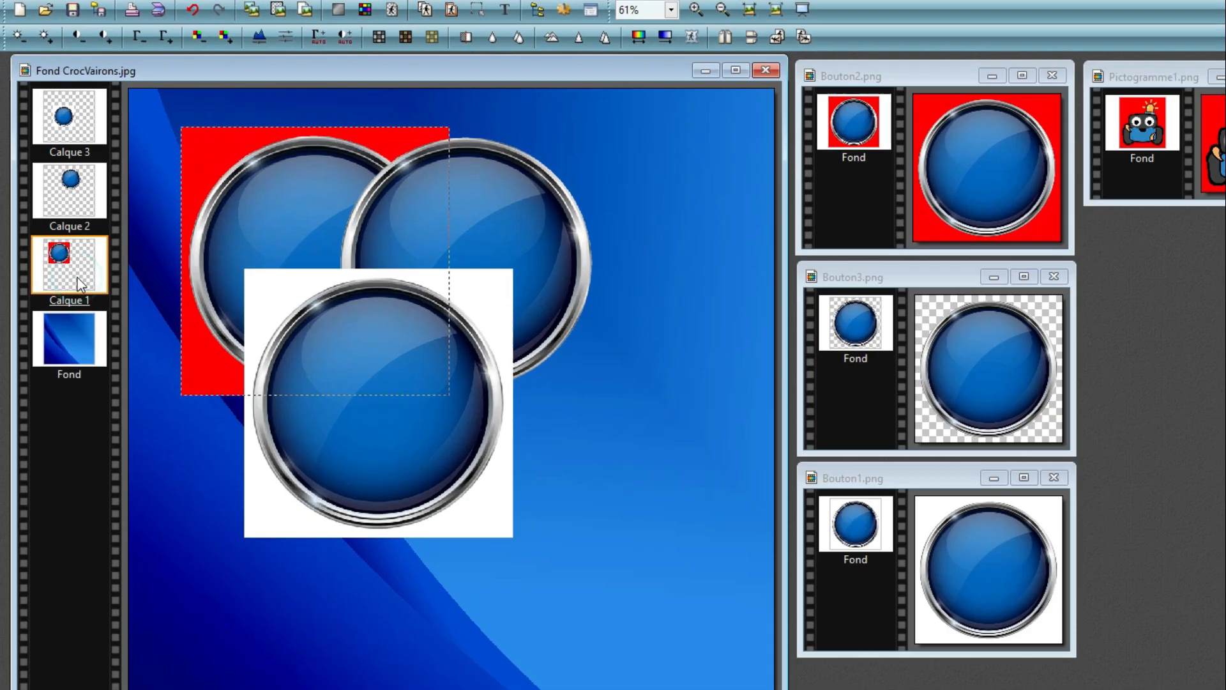
drag(155, 385, 147, 78)
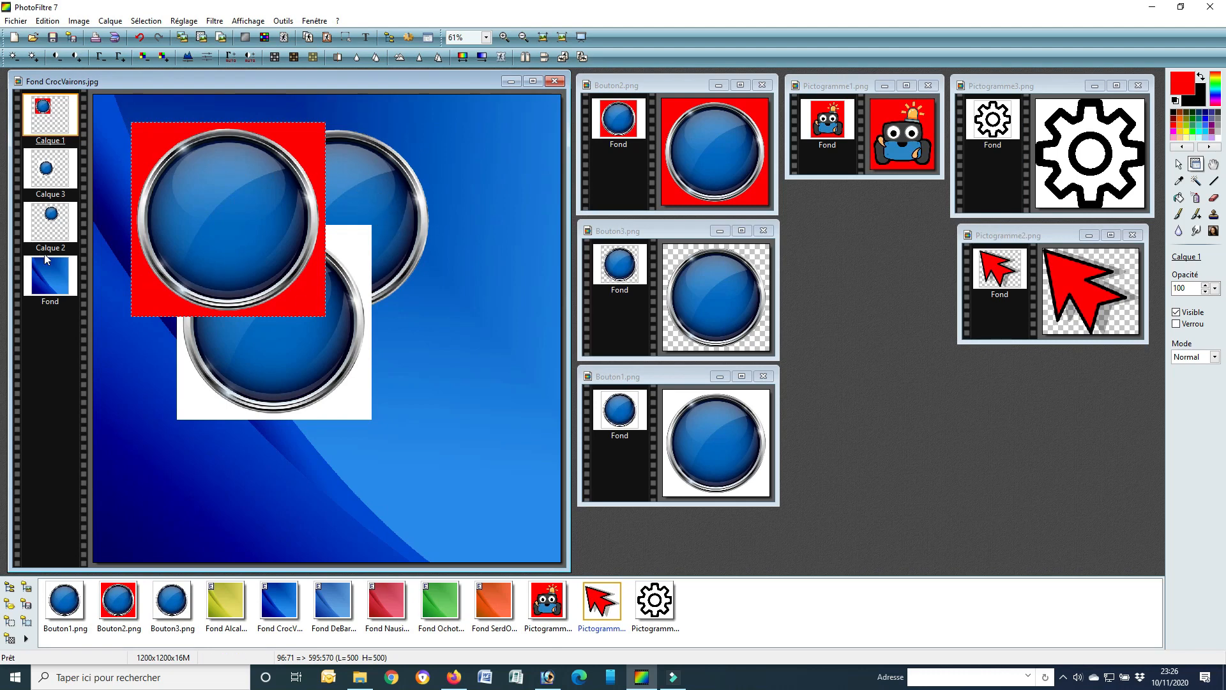
click(54, 228)
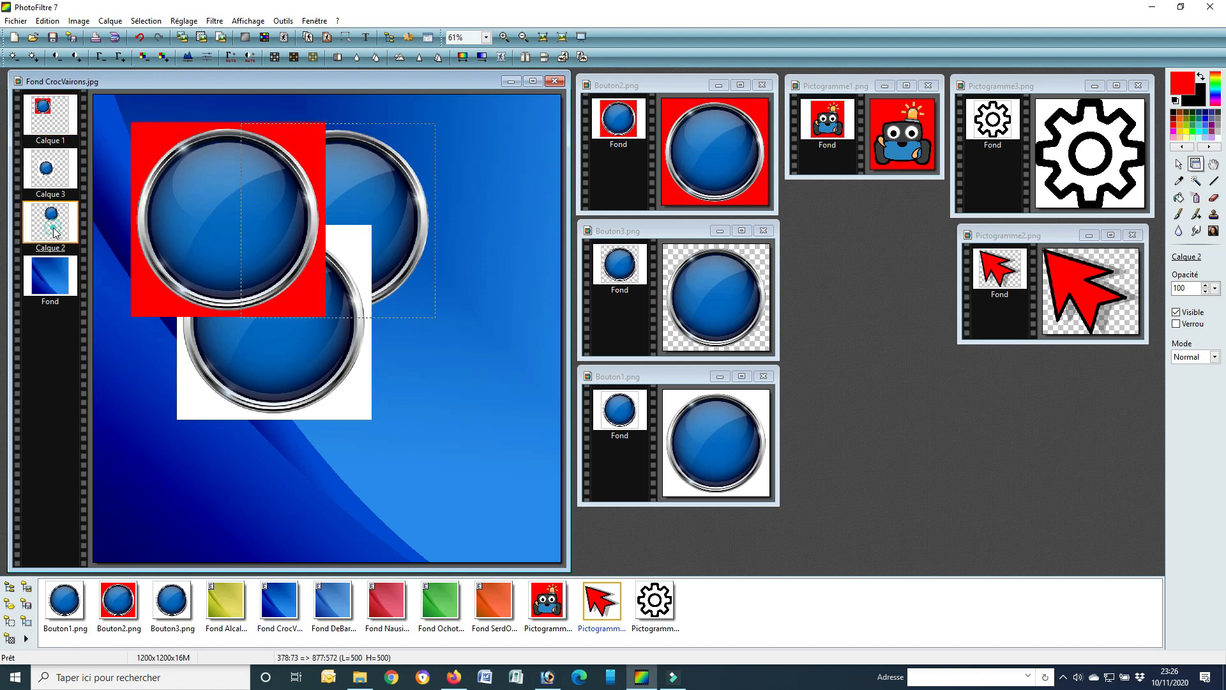
drag(48, 156, 49, 94)
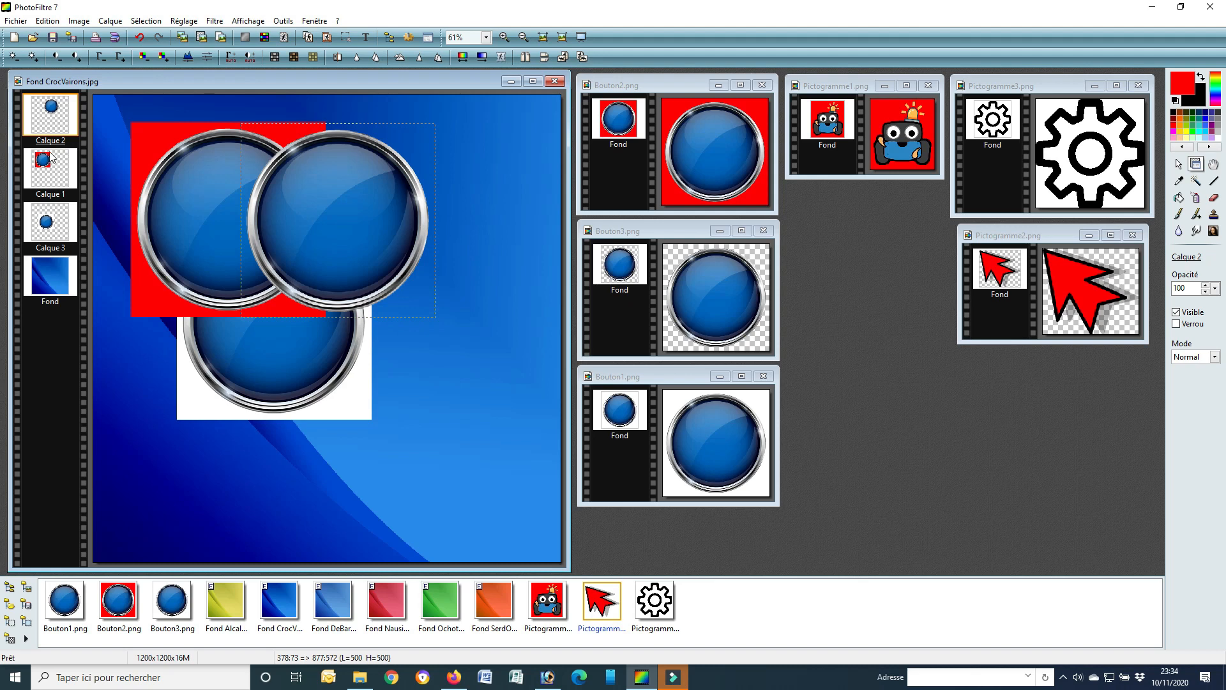
Step: Rename layer Calque 3, which holds the white-backed button, as Bouton1
click(49, 228)
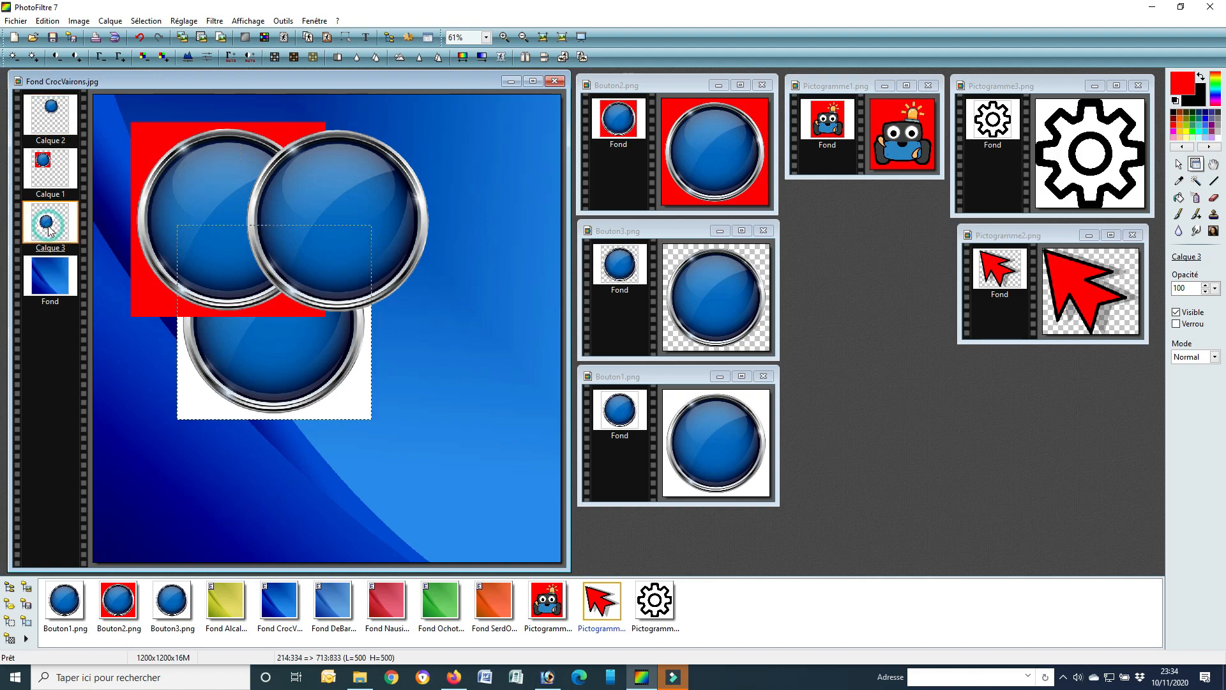
right_click(50, 224)
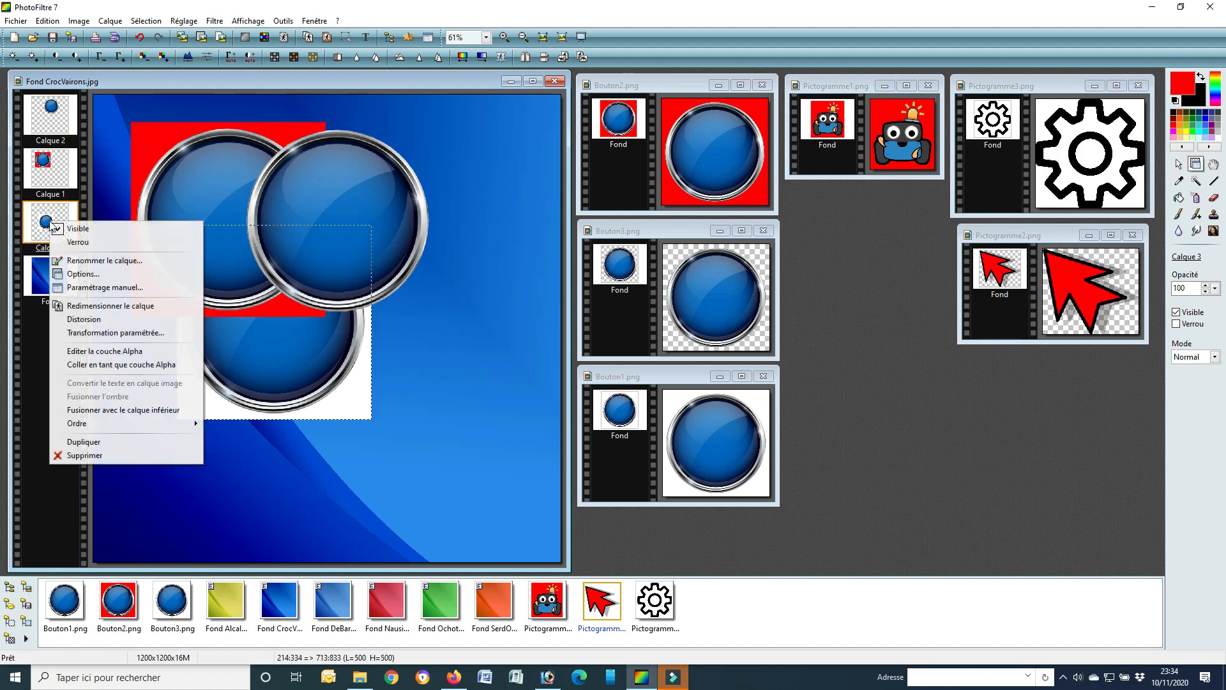
click(89, 262)
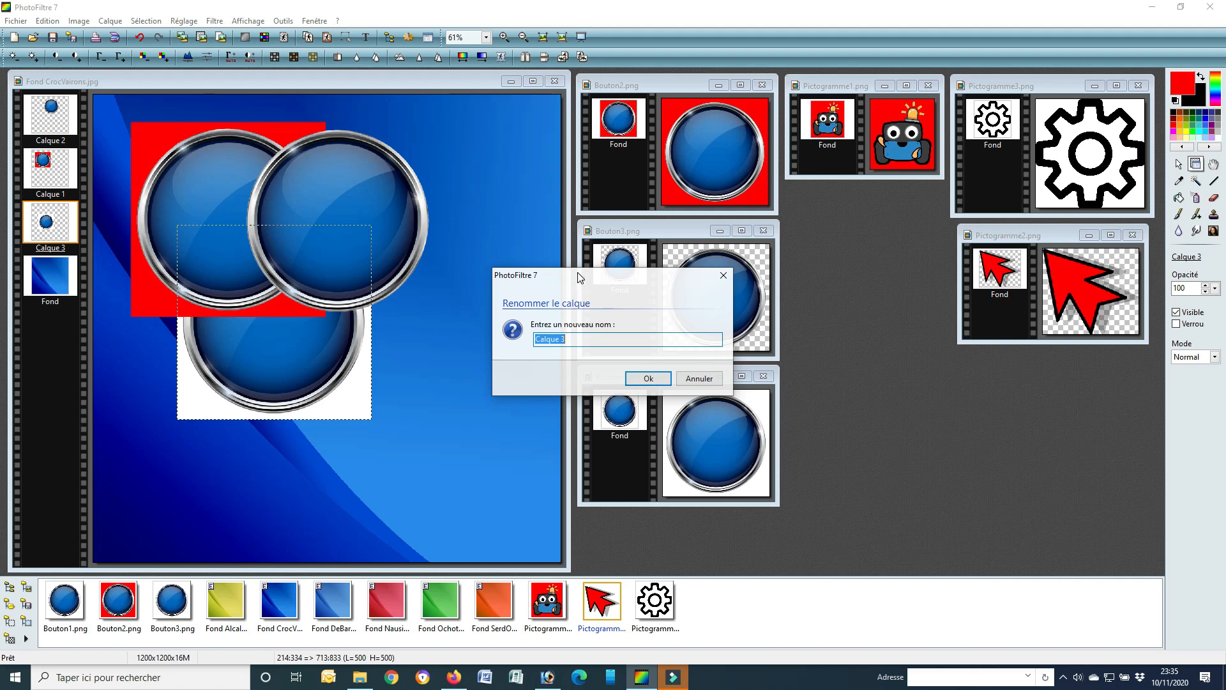
drag(571, 283, 455, 431)
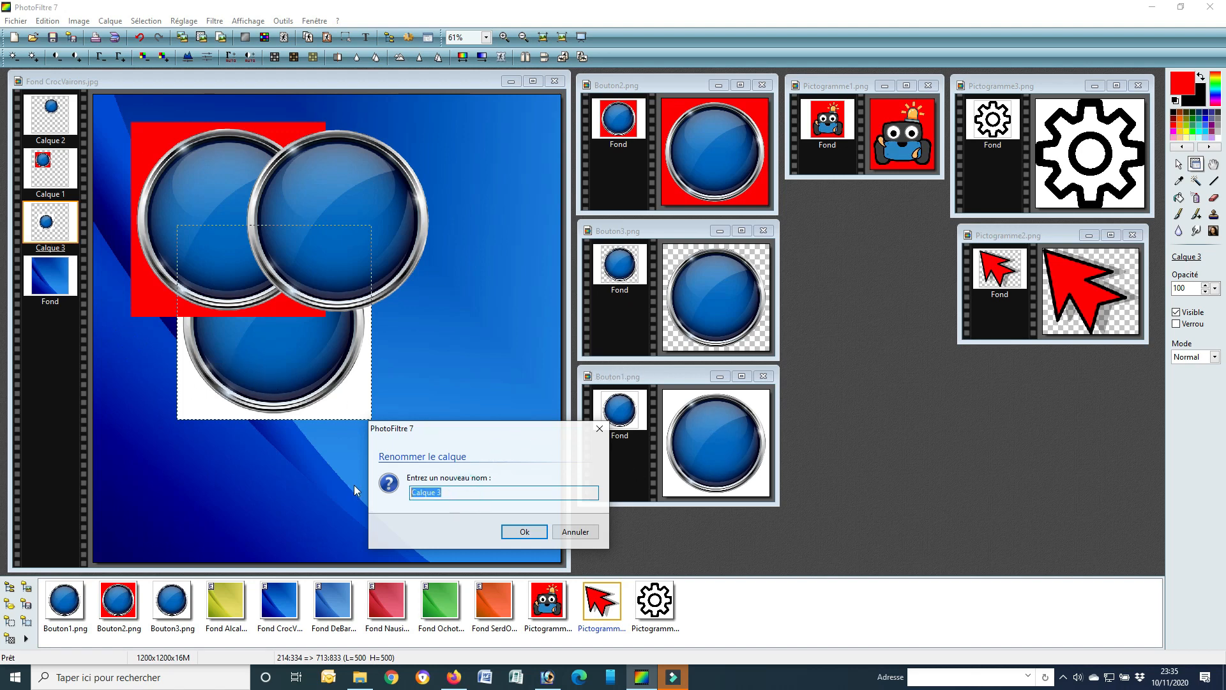
text(Bouton1)
click(524, 531)
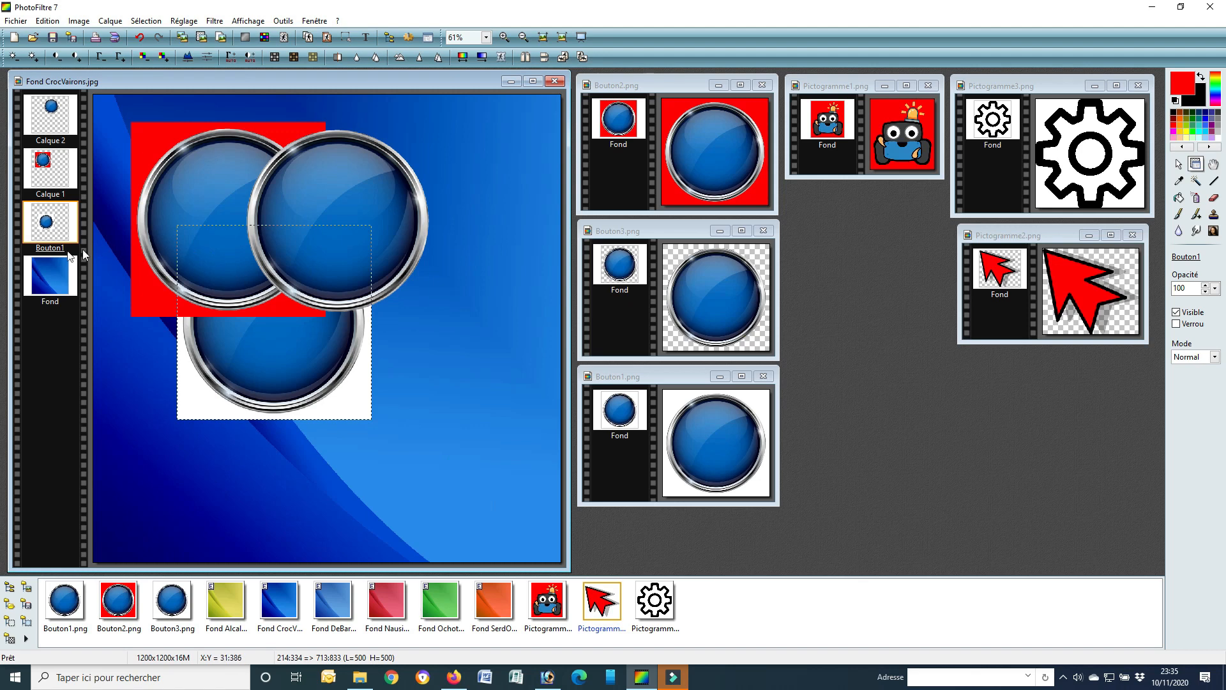
Step: Rename layer Calque 1, which holds the red-backed button, as Bouton2
click(56, 177)
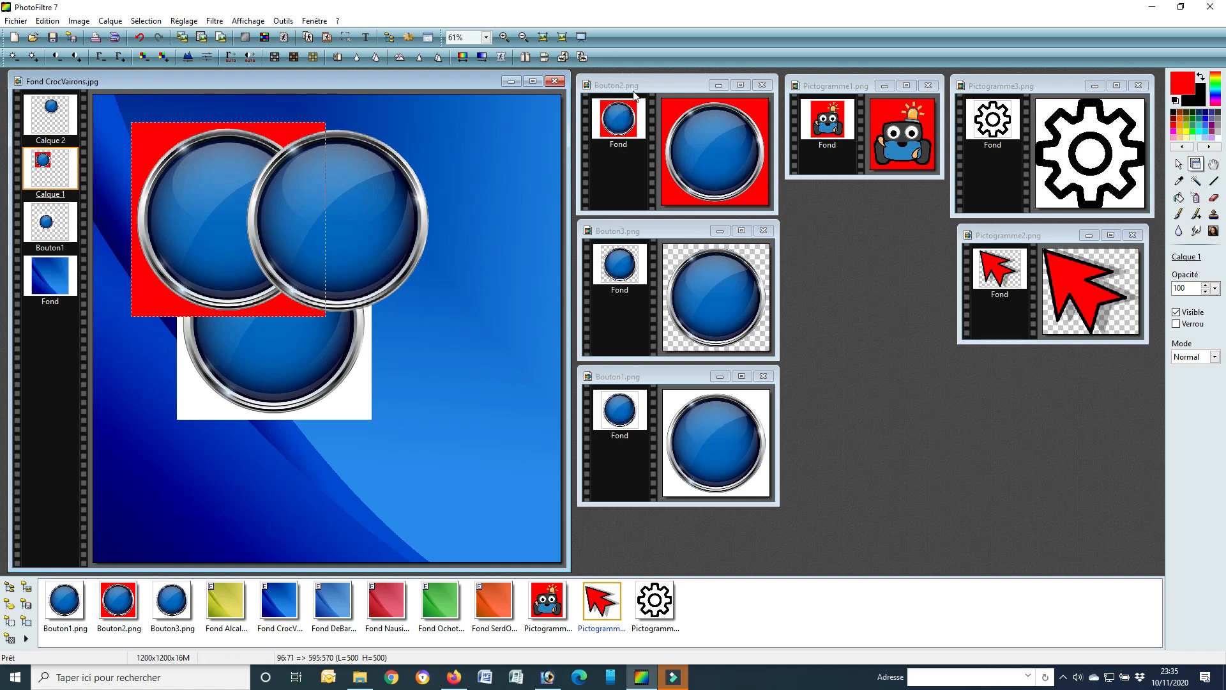
right_click(59, 178)
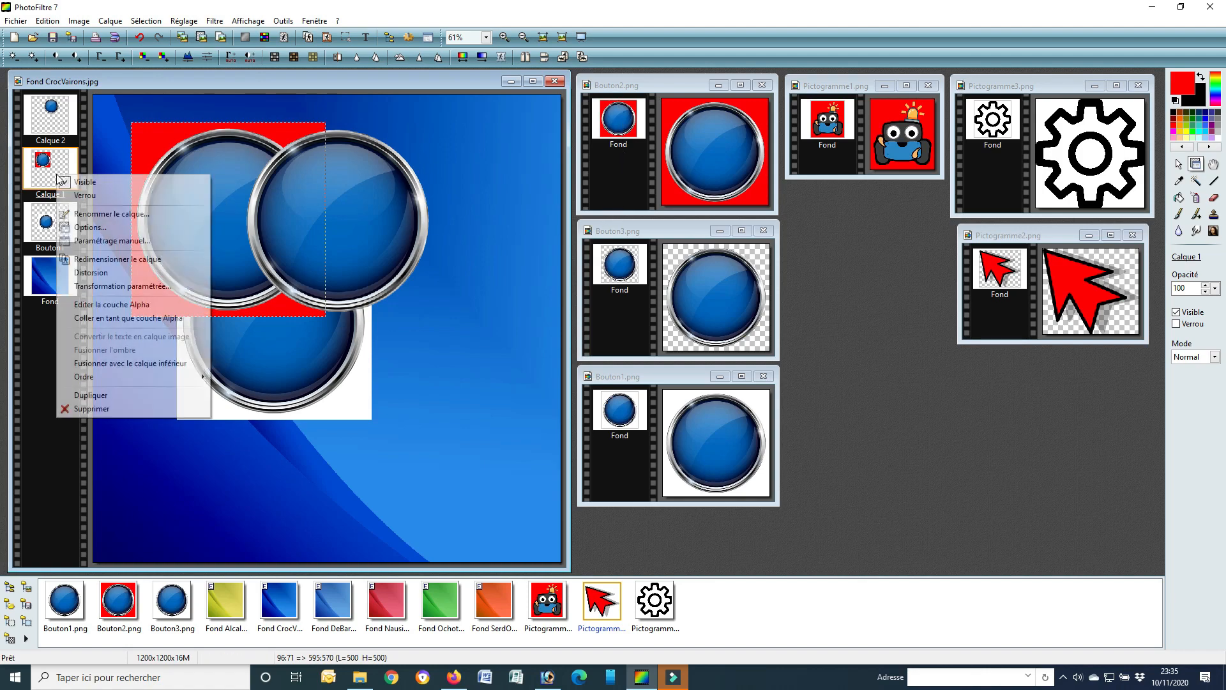
click(103, 212)
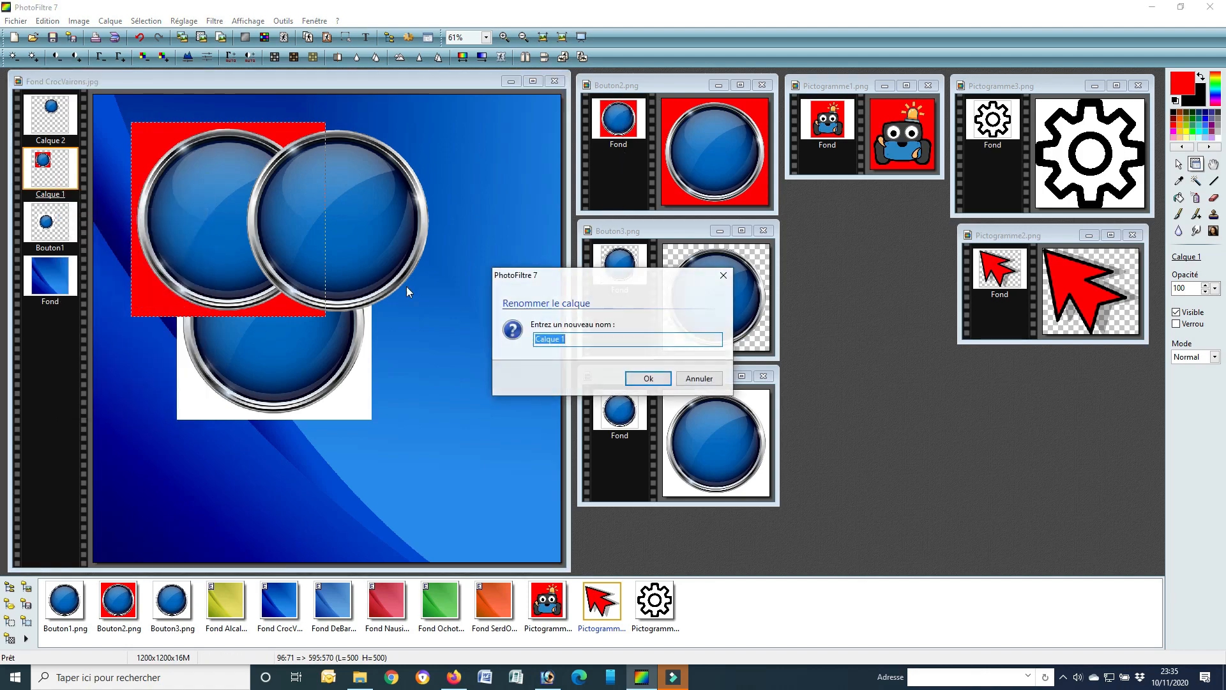
text(Bouton2)
click(646, 379)
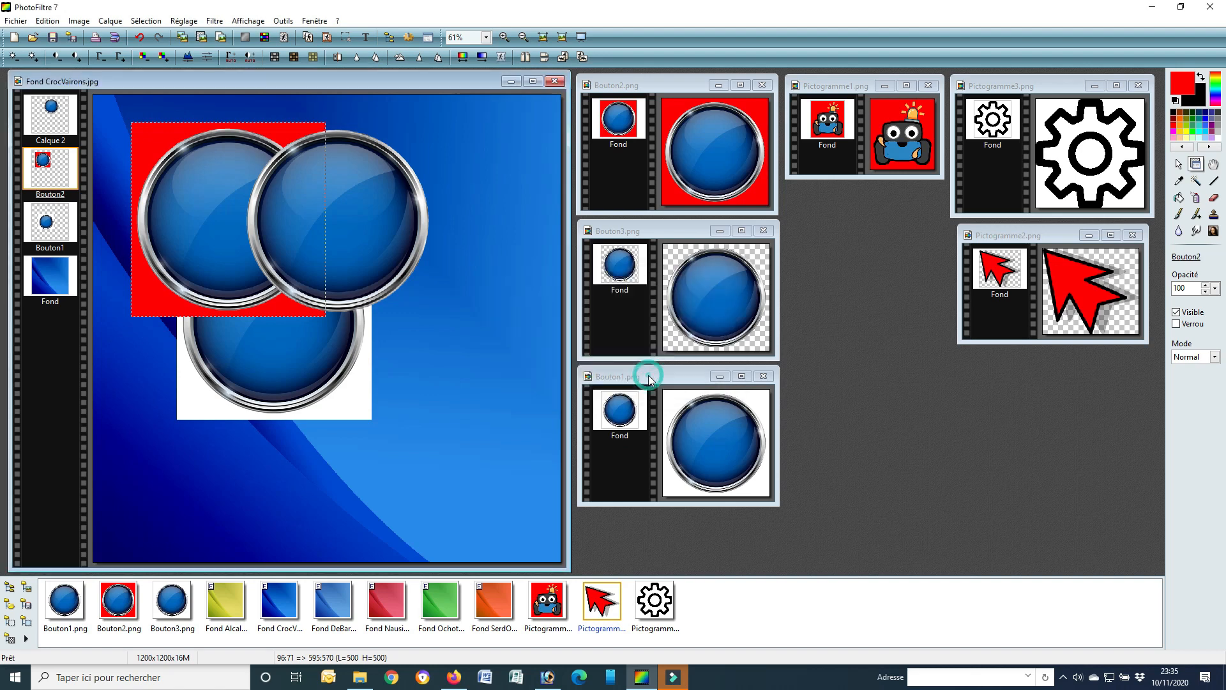
Step: Rename layer Calque 2, which holds the transparent button, as Bouton3
click(48, 117)
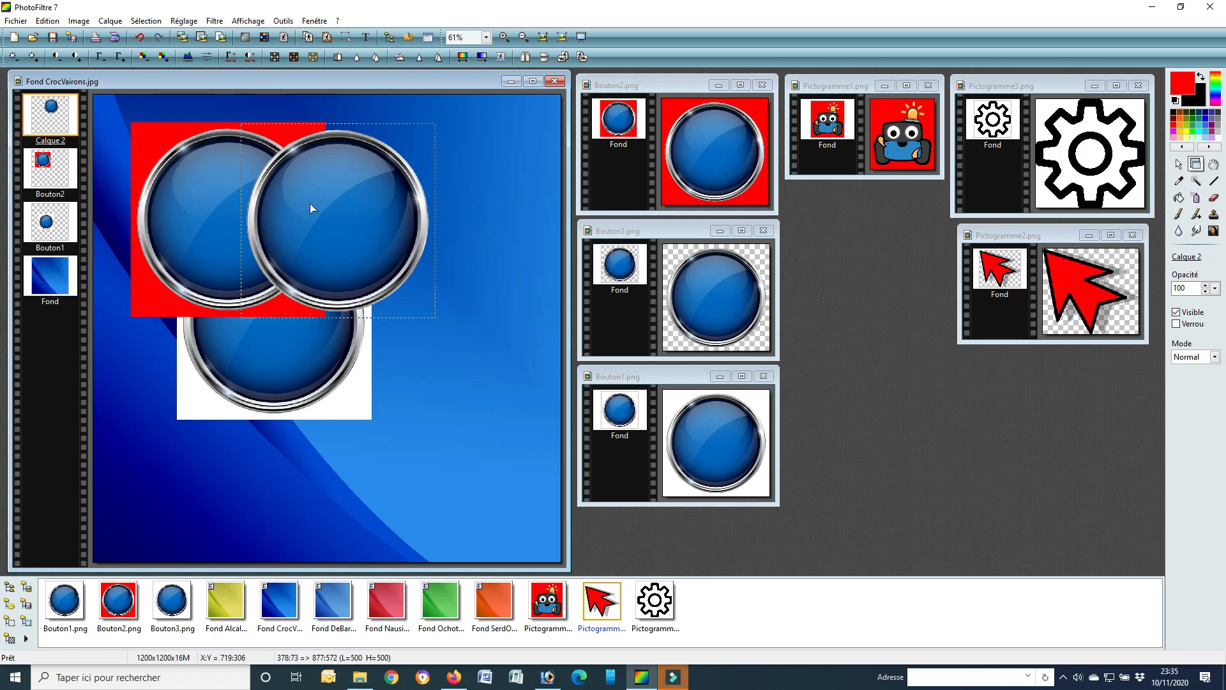
right_click(54, 113)
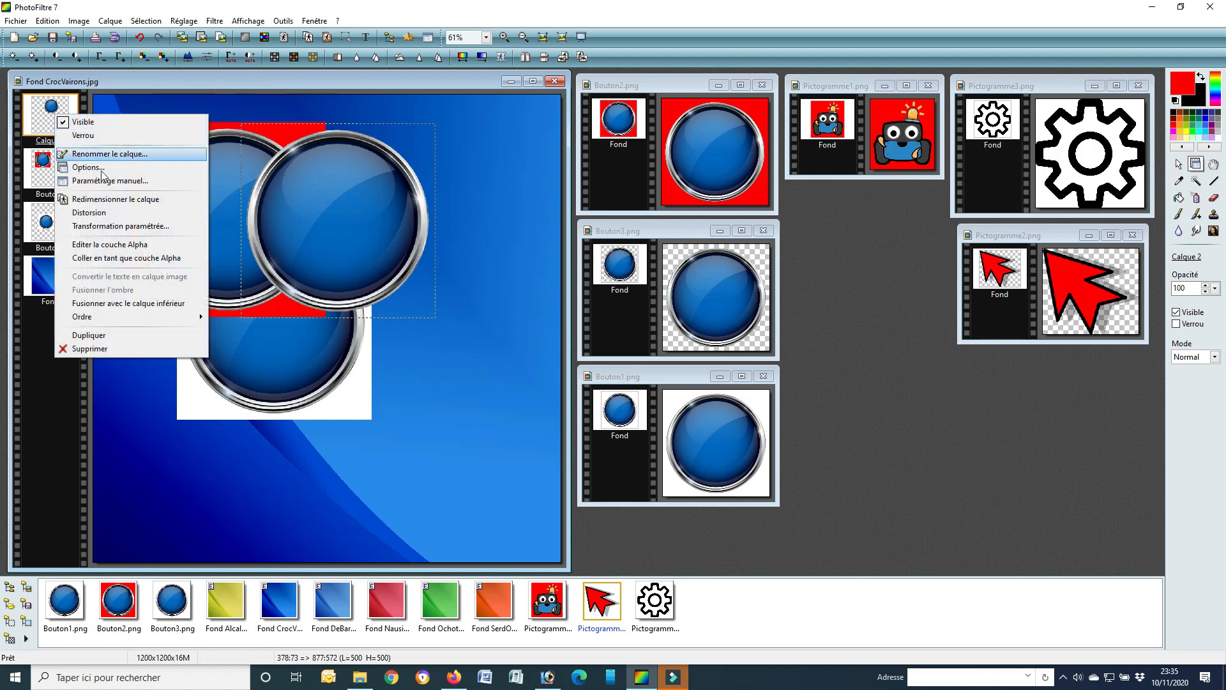
click(130, 153)
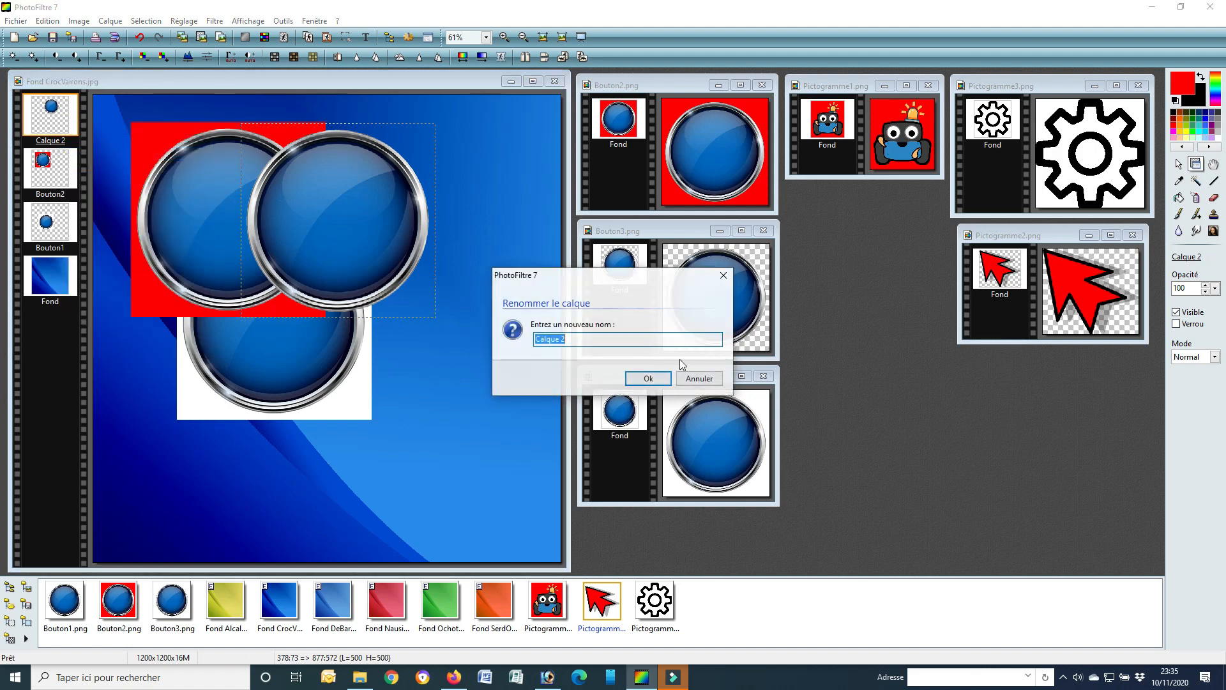
text(Bouton3)
click(652, 379)
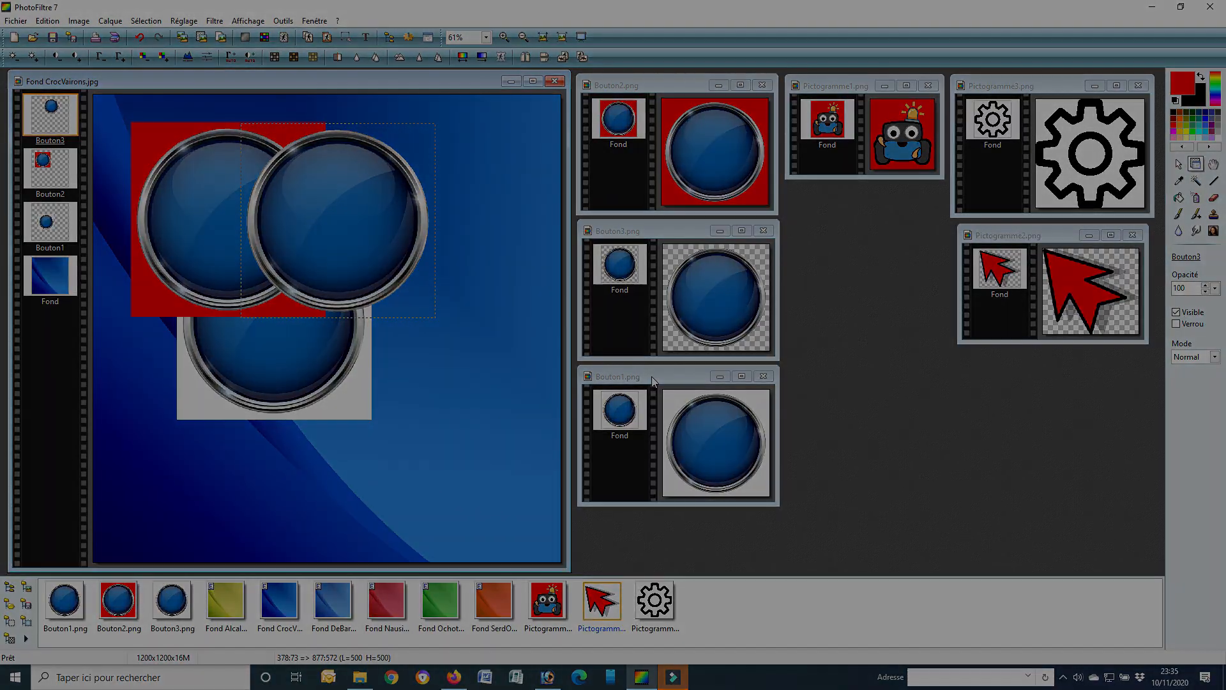